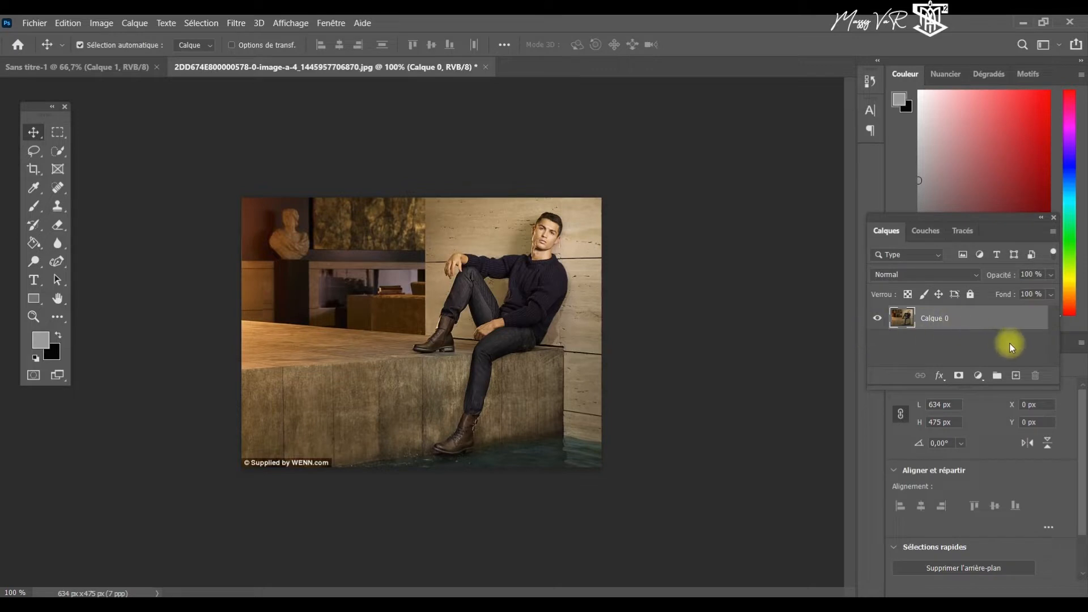
Step: Select the seated man in the photo automatically using the Quick Selection tool's Select Subject command
left_click(58, 153)
left_click(459, 48)
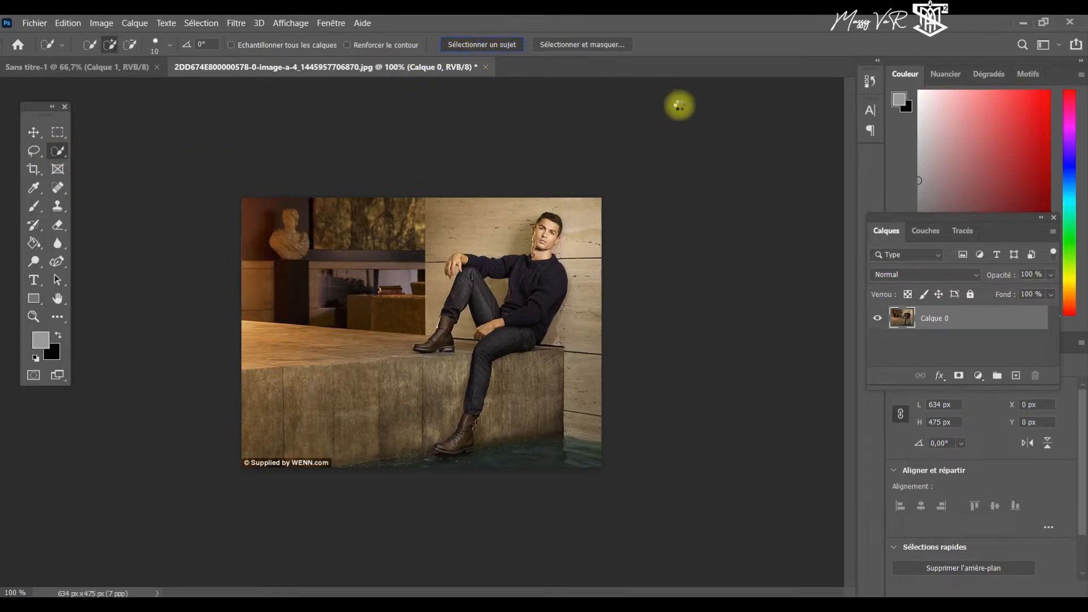
key("ctrl+plus")
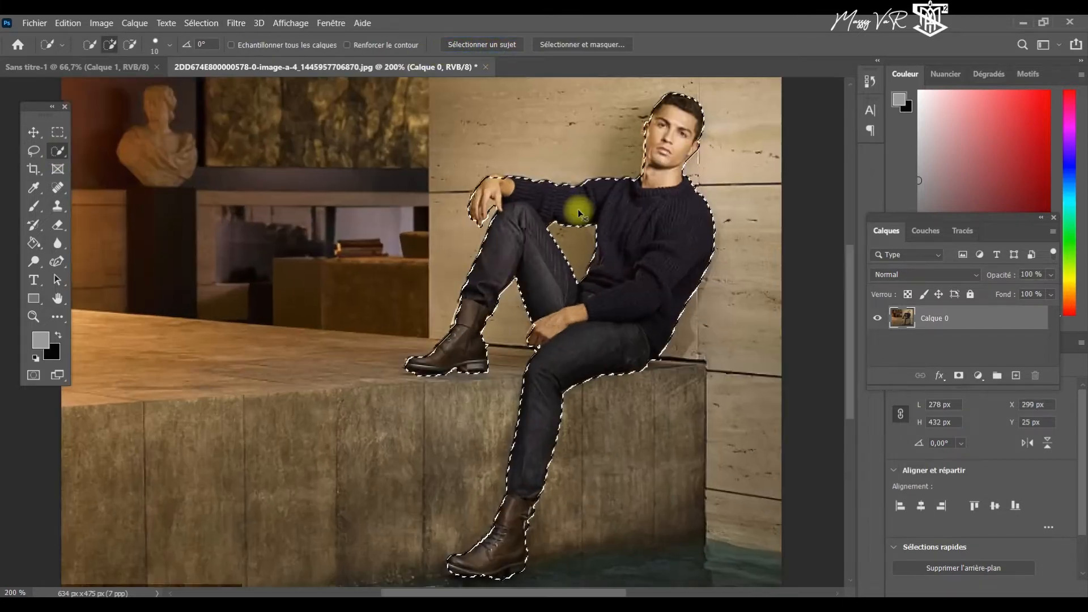
key("ctrl+plus")
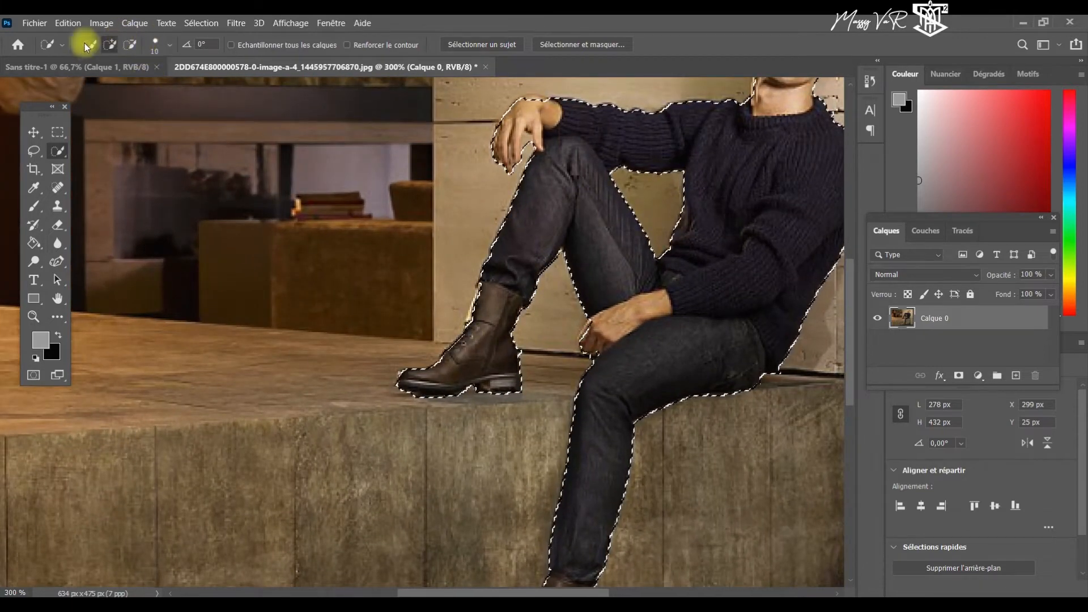
Step: Set the Quick Selection brush size to 6 px and subtract the excess area beneath the lower boot from the selection
left_click(164, 44)
left_click_drag(100, 86, 97, 84)
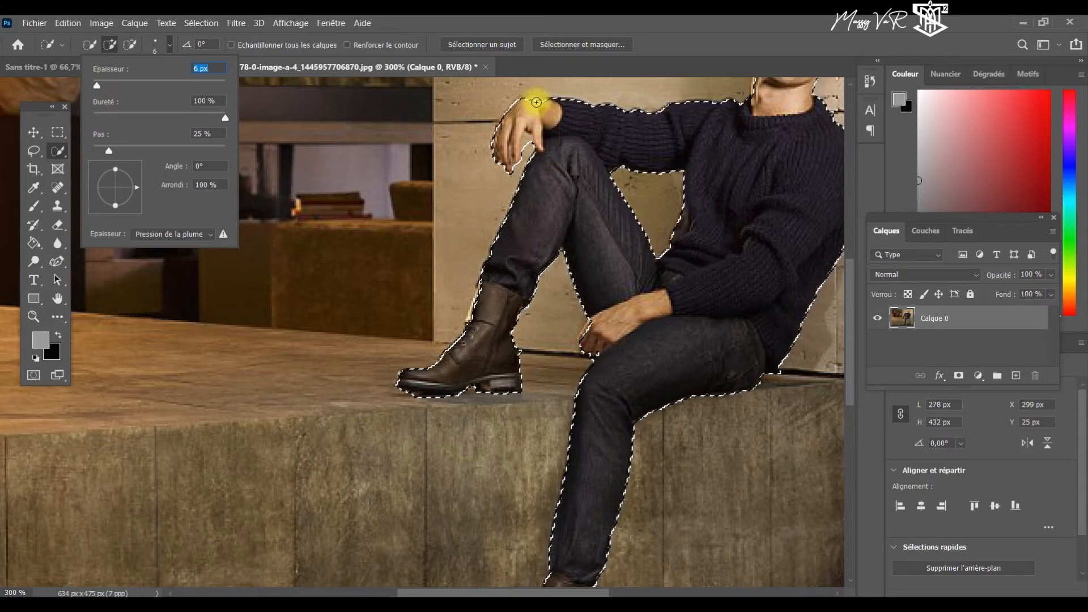
left_click(536, 102)
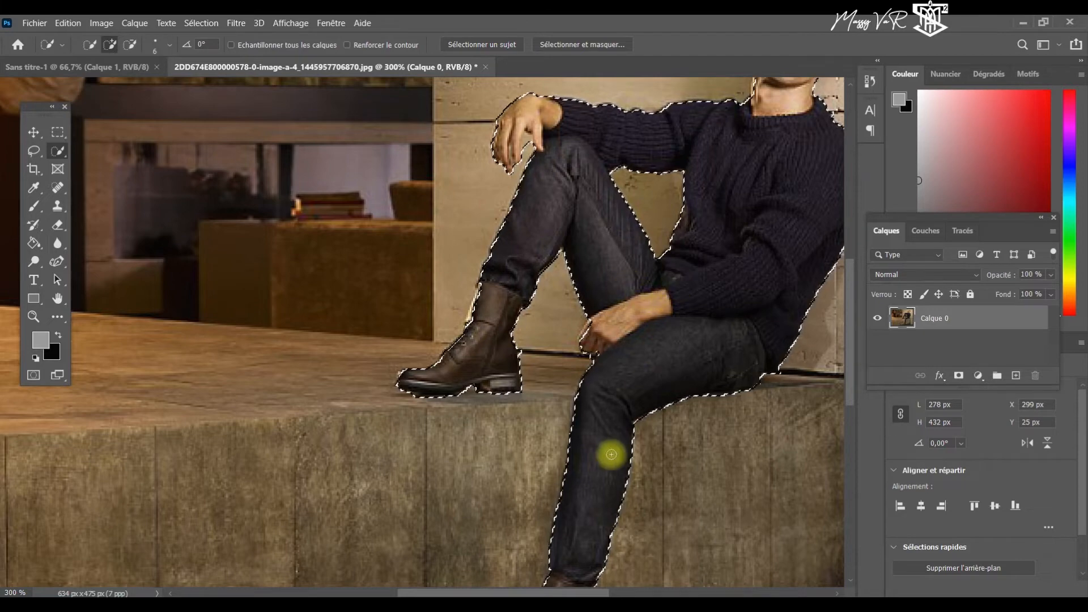
left_click_drag(851, 347, 852, 429)
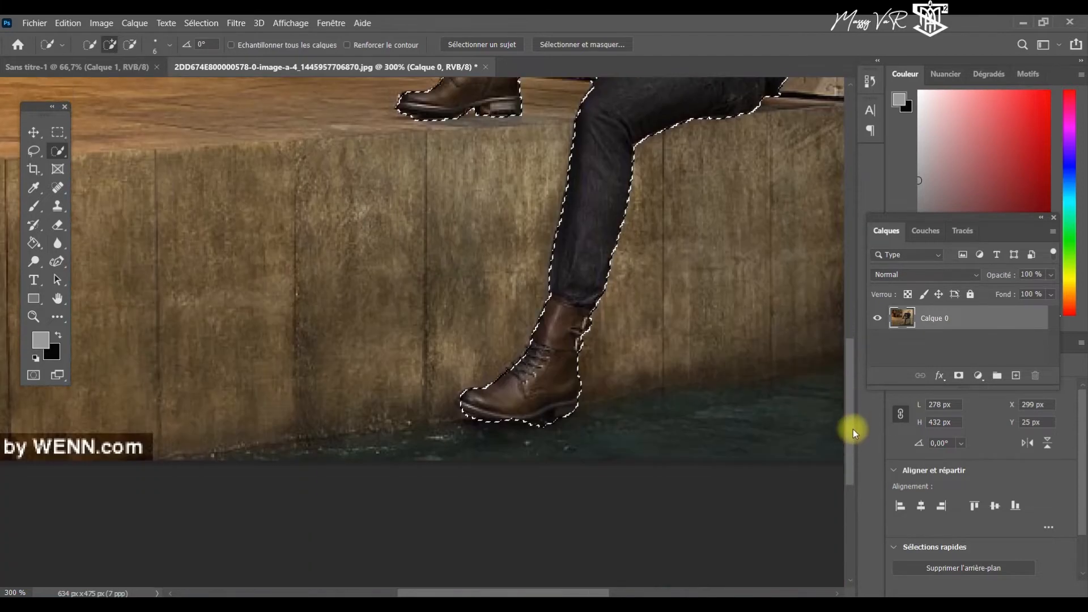
left_click(130, 44)
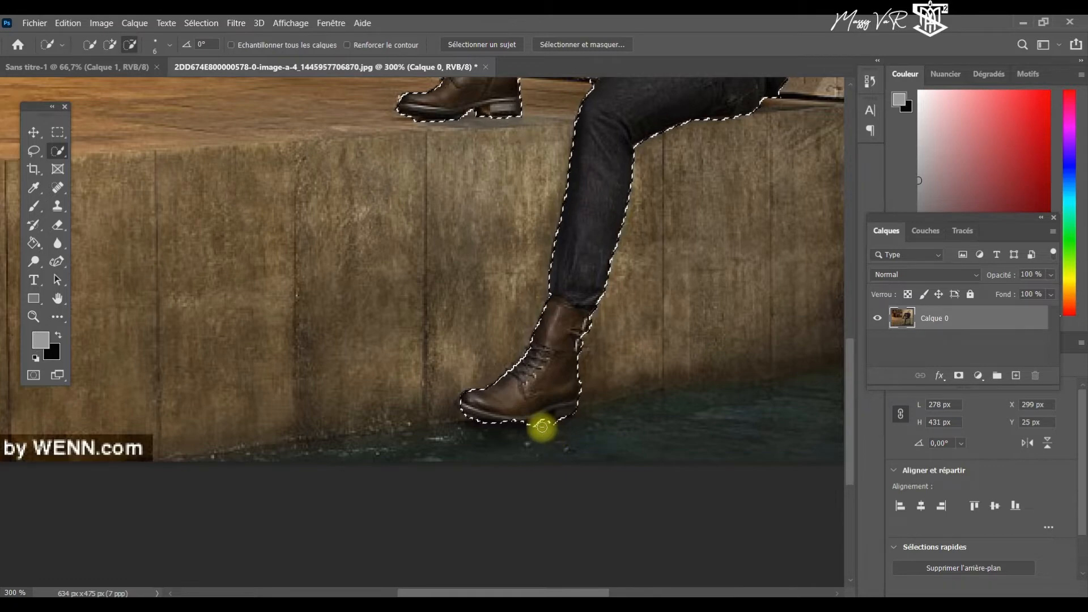
left_click(531, 429)
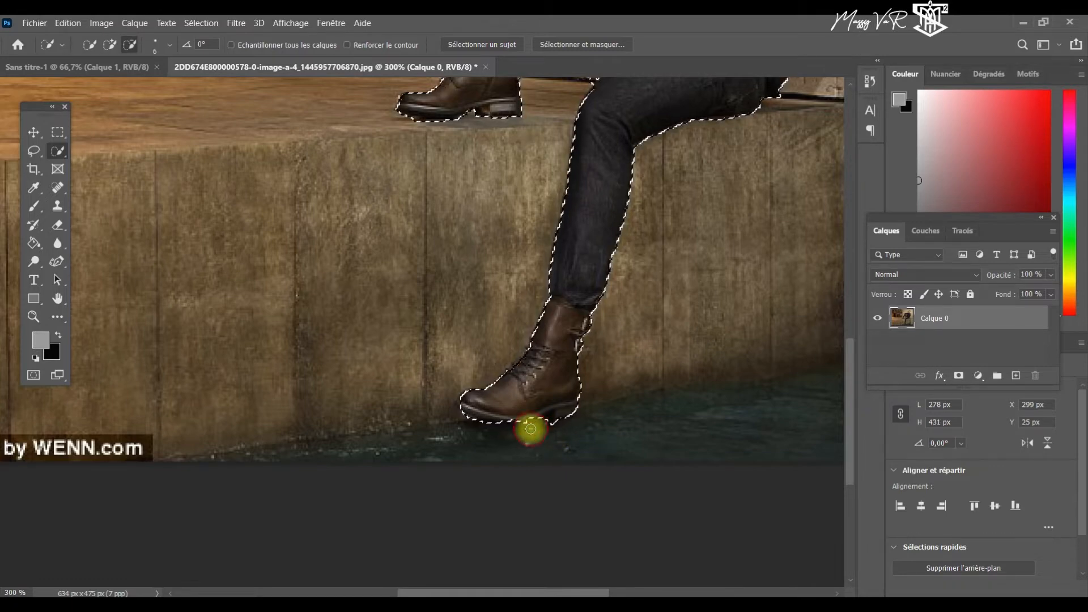
Step: Try to add an area beside the man's lower hand to the selection, and undo that addition
left_click_drag(850, 418, 862, 346)
left_click_drag(591, 592, 645, 589)
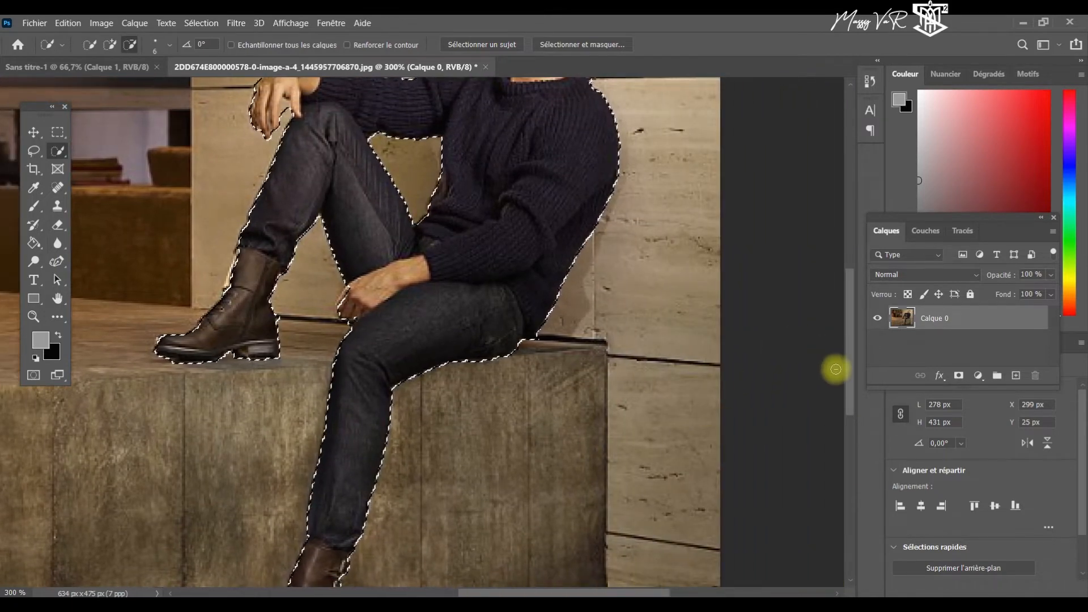
left_click_drag(851, 375, 832, 338)
left_click(112, 45)
left_click(344, 432)
key("ctrl+z")
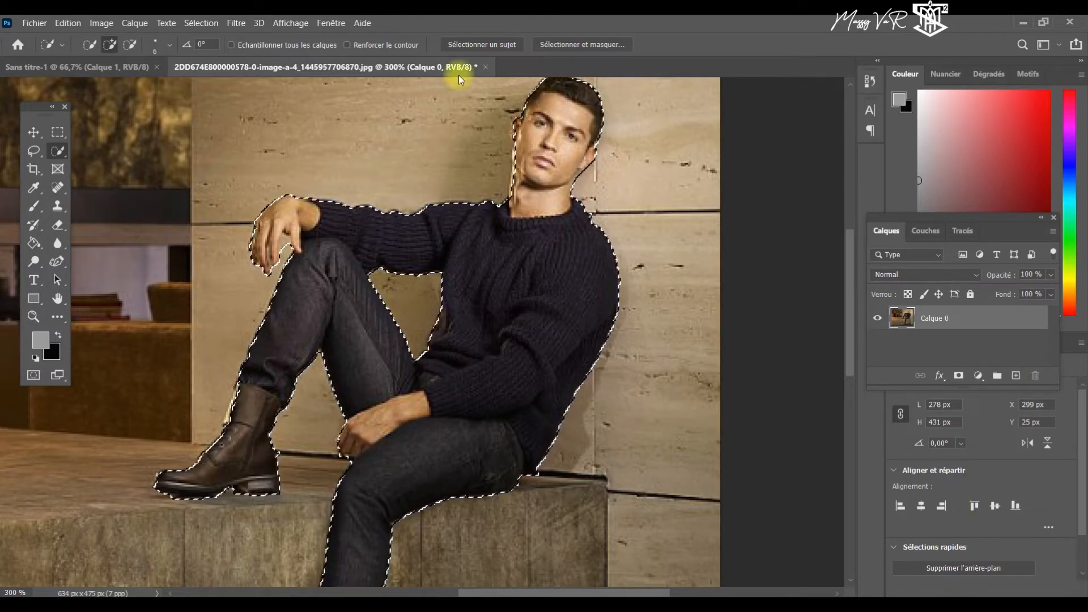
Step: Output the selected man to a new layer through Select and Mask, leaving the edge refinements at zero
left_click(579, 45)
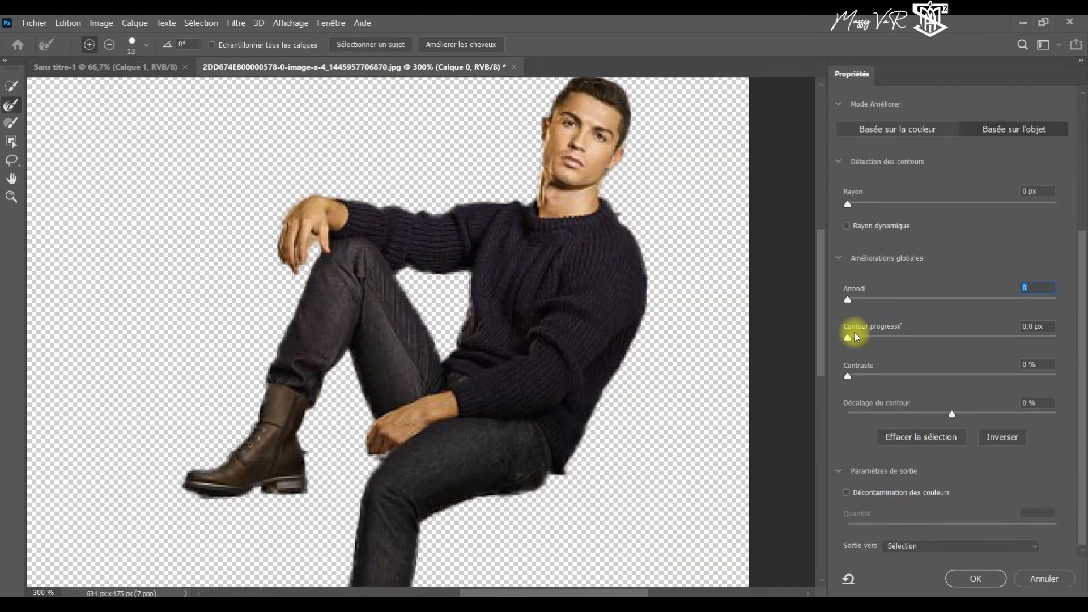
left_click(972, 546)
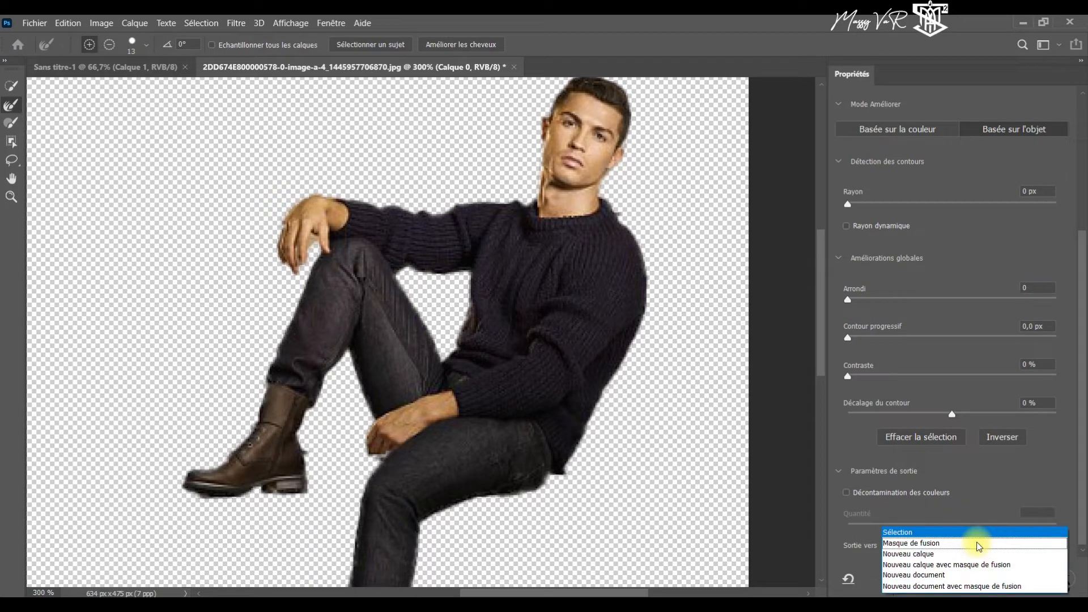
left_click(971, 553)
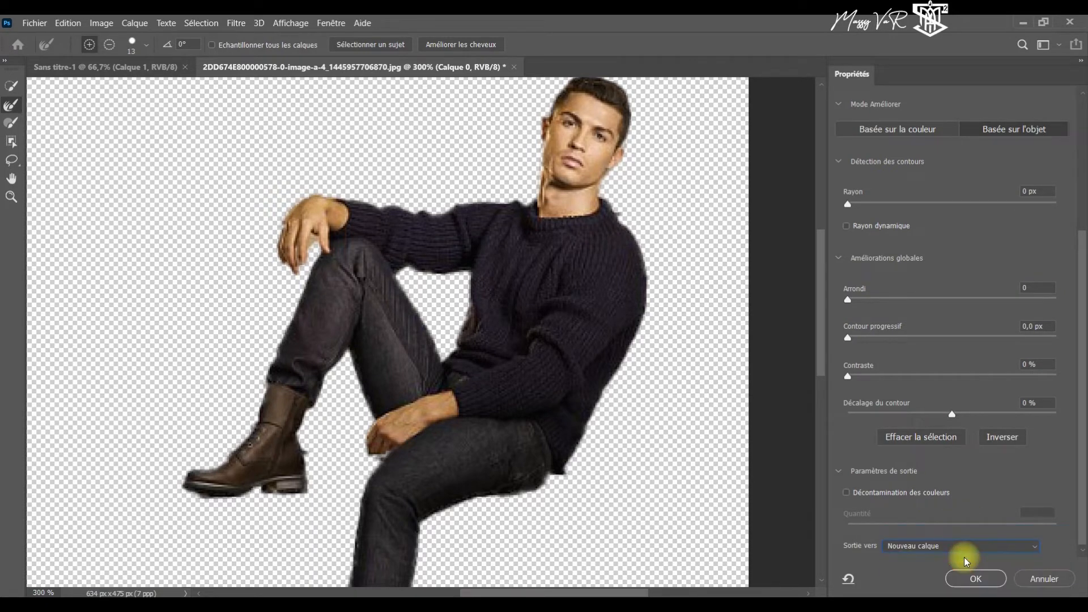
left_click(989, 578)
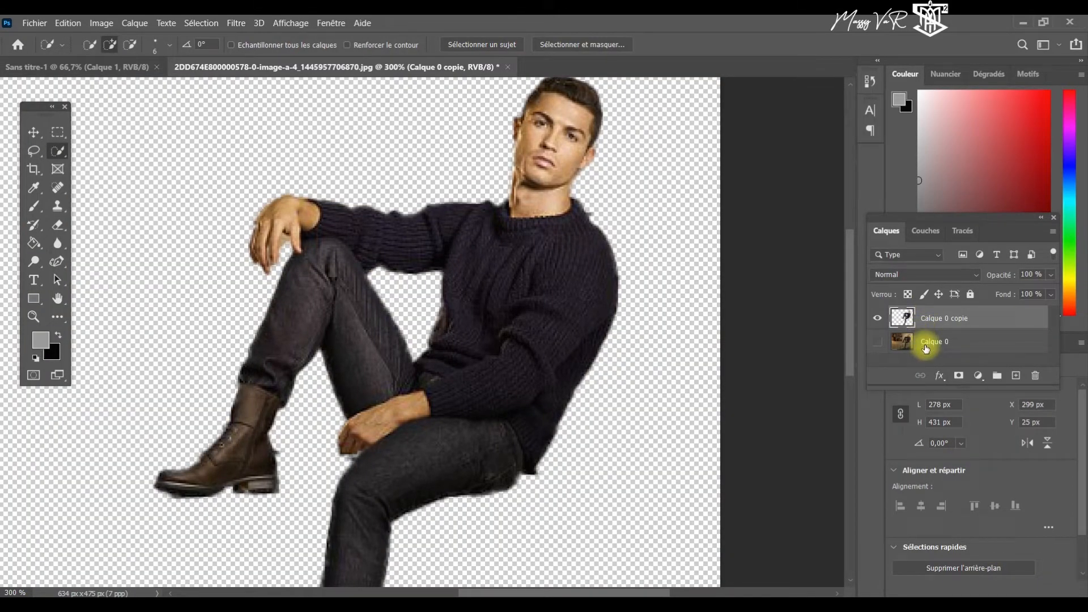
Step: Add the text CR7 in white Bebas Neue Regular, 40 pt, in the empty area beside the man
key("ctrl+minus")
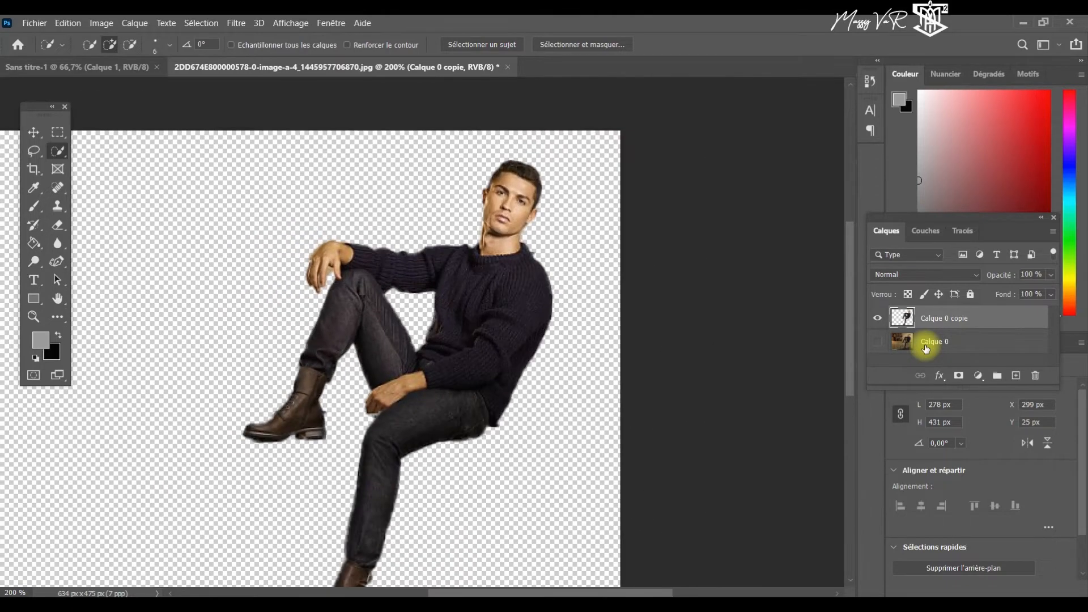
left_click(35, 280)
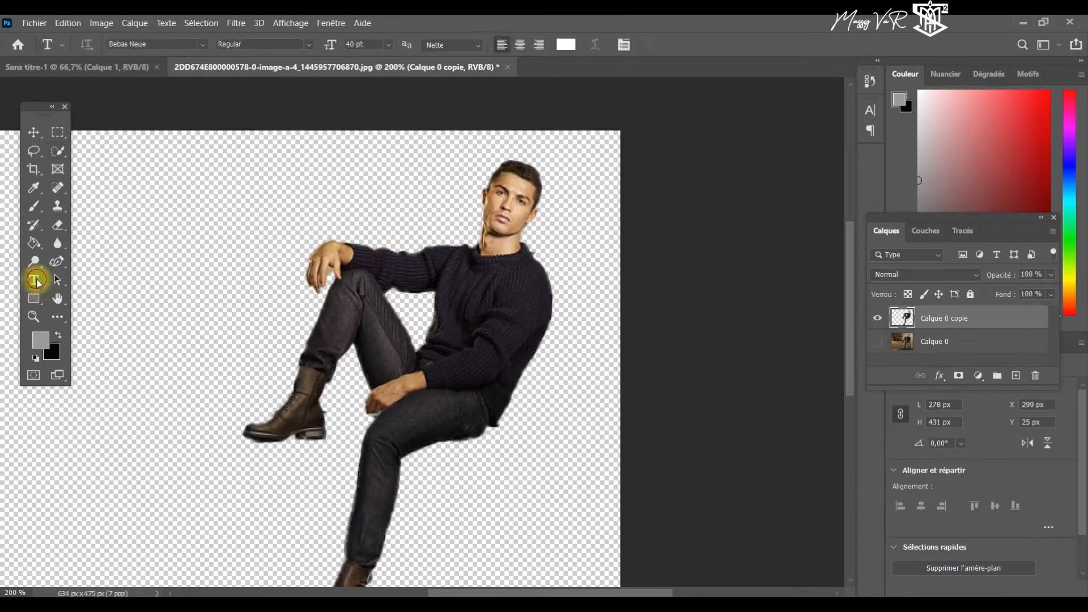
left_click(194, 214)
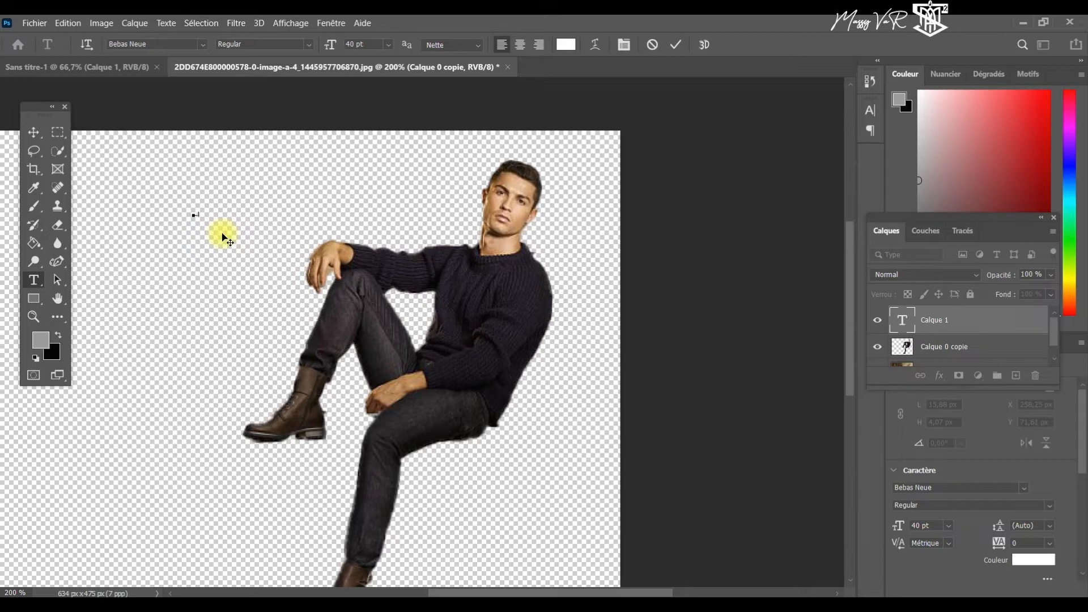
left_click(35, 130)
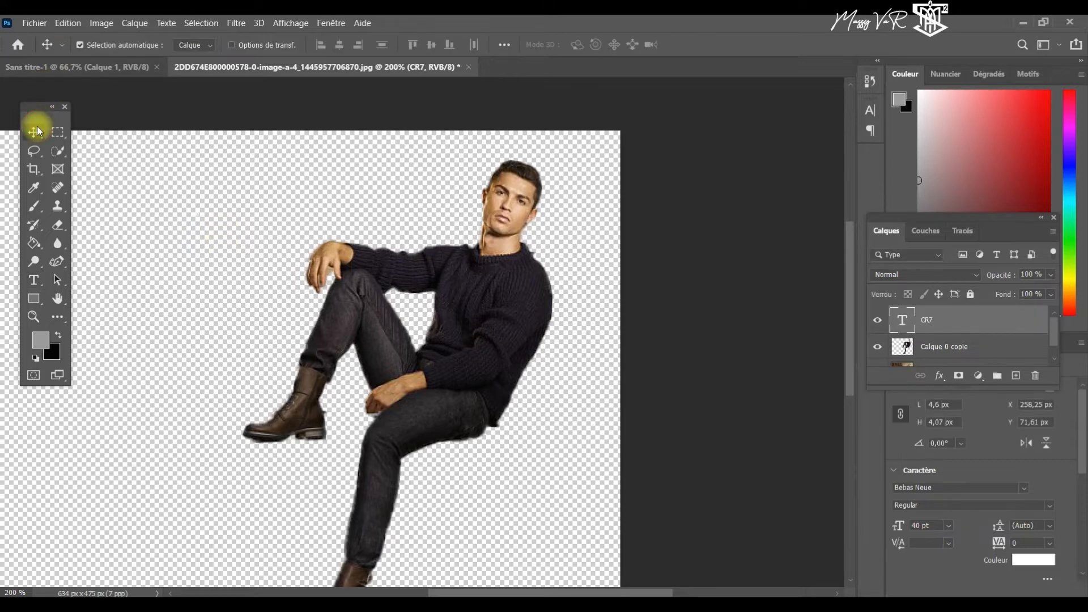
Step: Scale the CR7 text proportionally to about 7332% and place it at about X 113 px, Y 25 px, overlapping the man's legs
key("ctrl+t")
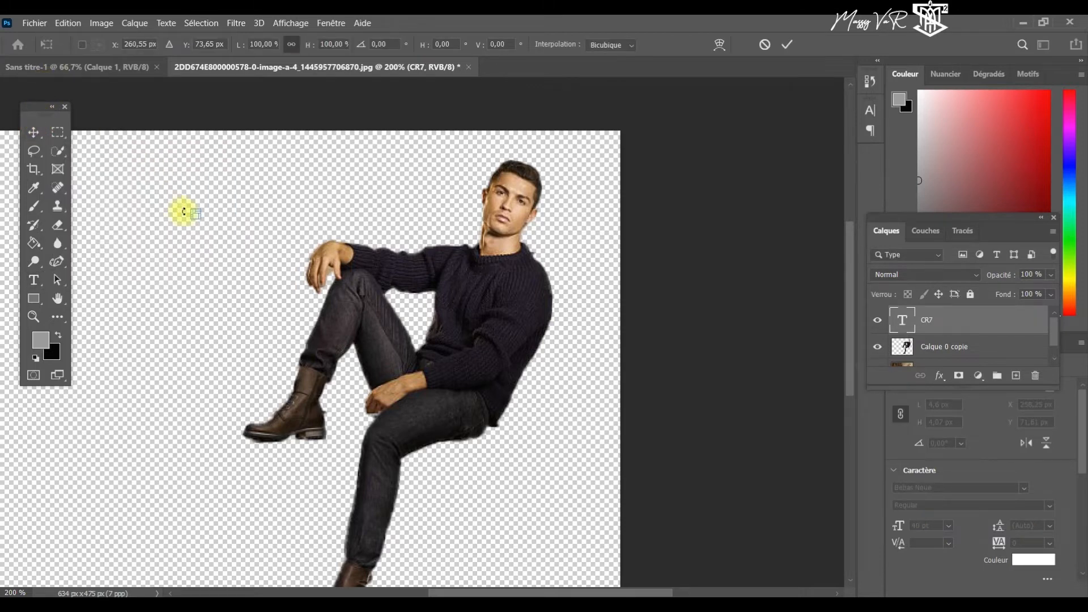
left_click_drag(200, 219, 493, 393)
left_click_drag(194, 214, 41, 131)
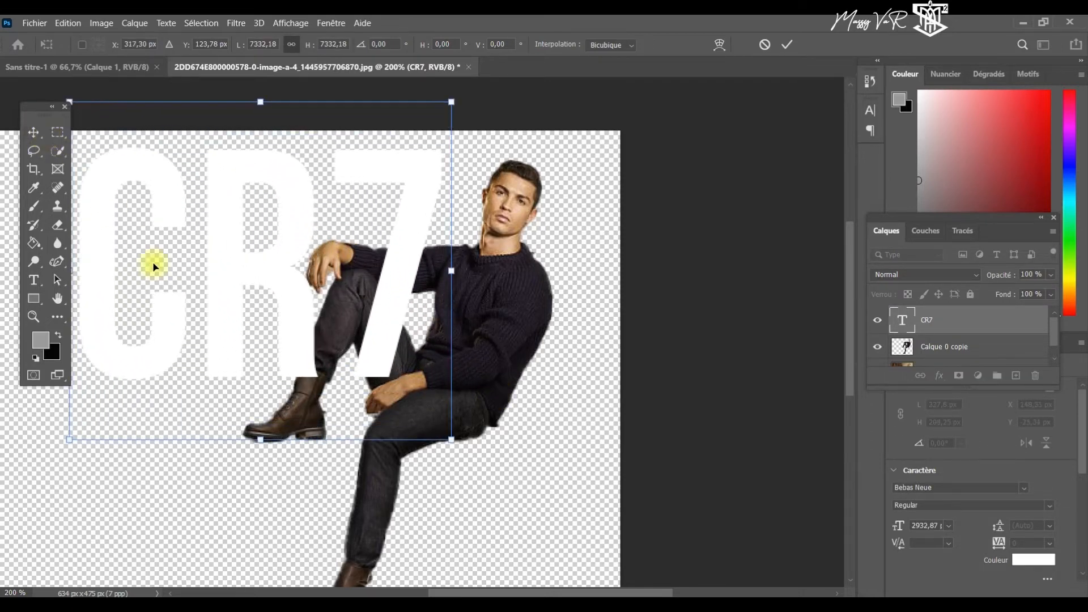
left_click_drag(226, 350, 186, 401)
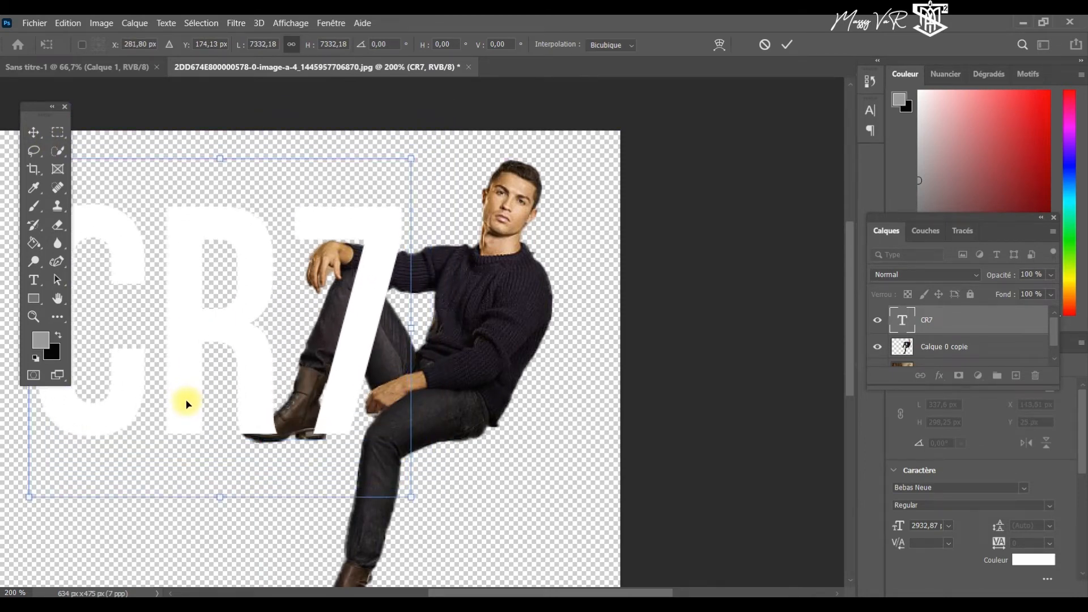
left_click(723, 288)
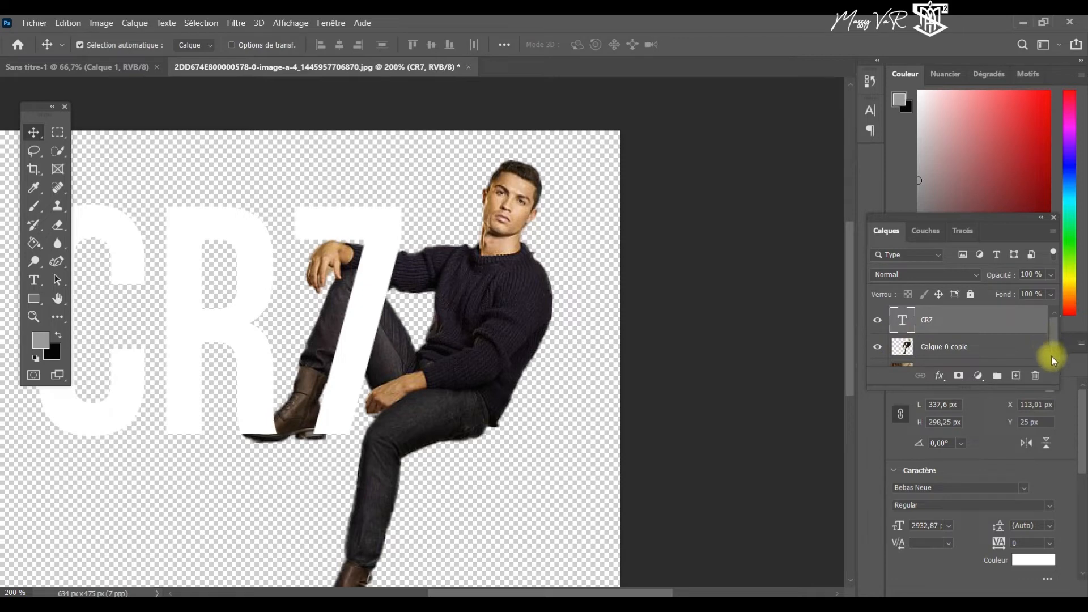
Step: Move the CR7 text layer beneath the man's cut-out layer and make the original photo layer, Calque 0, visible
scroll(1052, 355, "down", 1)
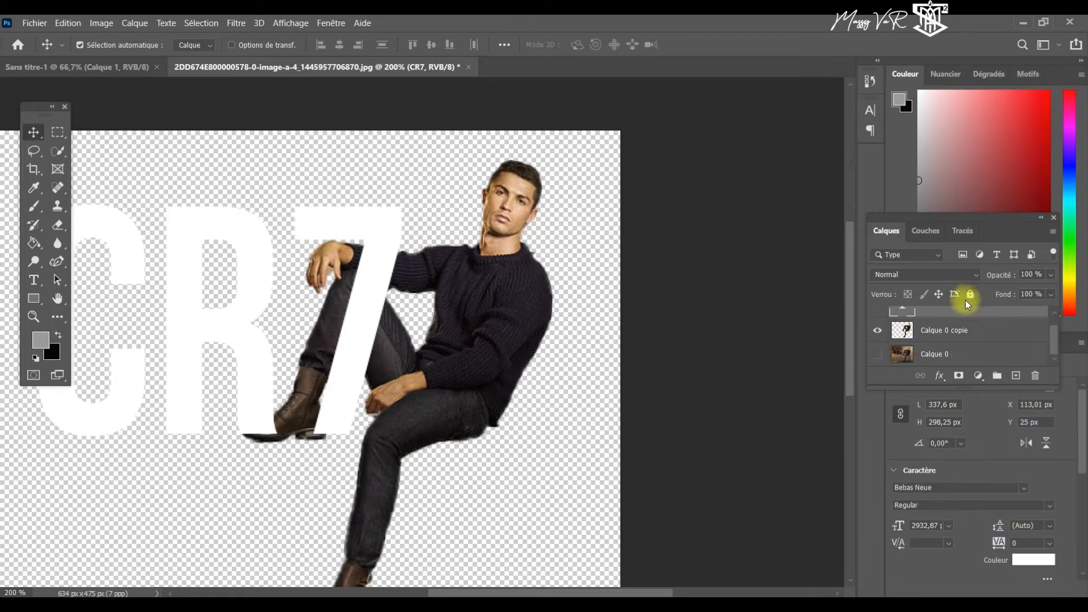
left_click_drag(962, 314, 964, 347)
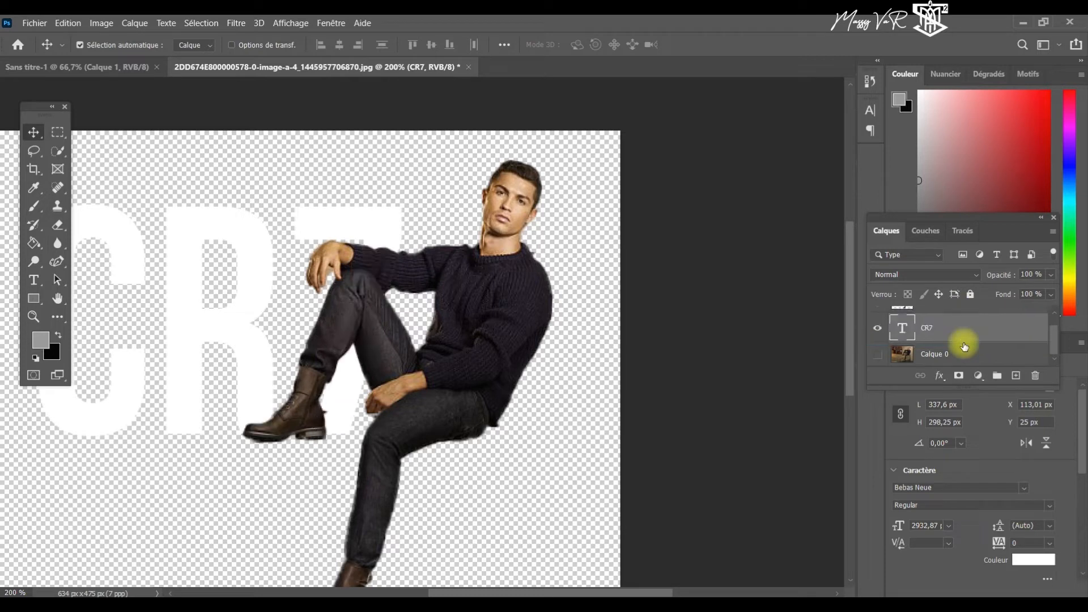
left_click(878, 356)
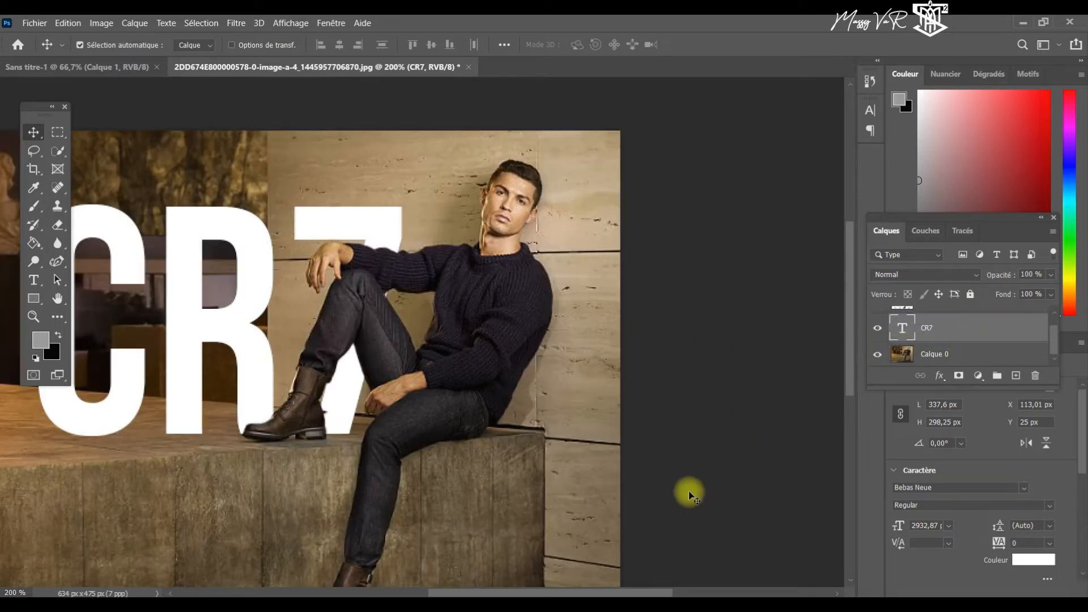
Step: Shift the CR7 text slightly to about X 107 px, Y 31 px, so that it stands on the stone ledge
left_click_drag(649, 593, 603, 593)
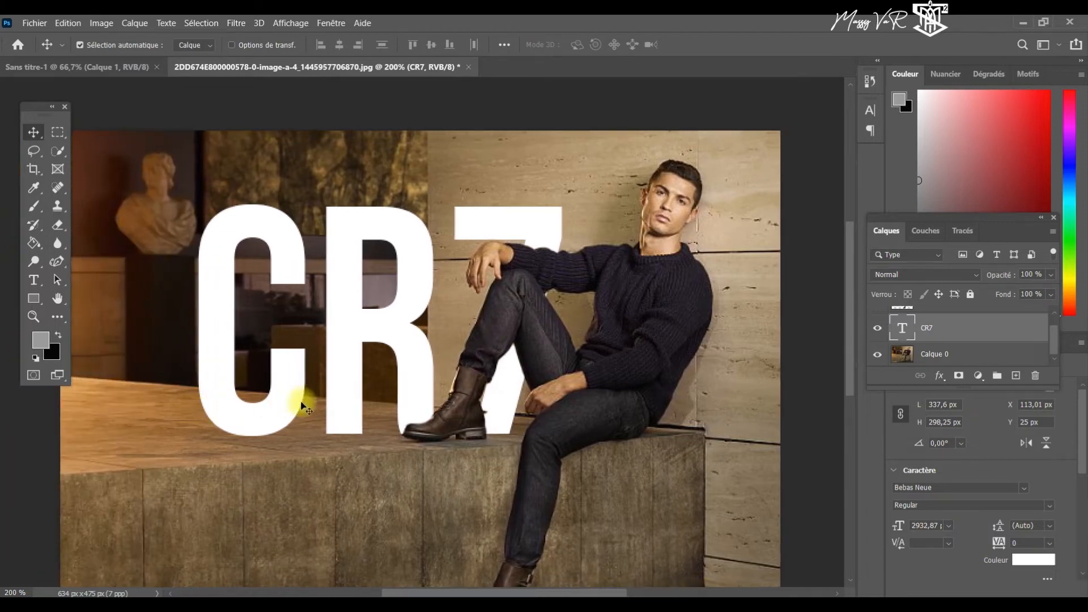
left_click_drag(294, 408, 293, 418)
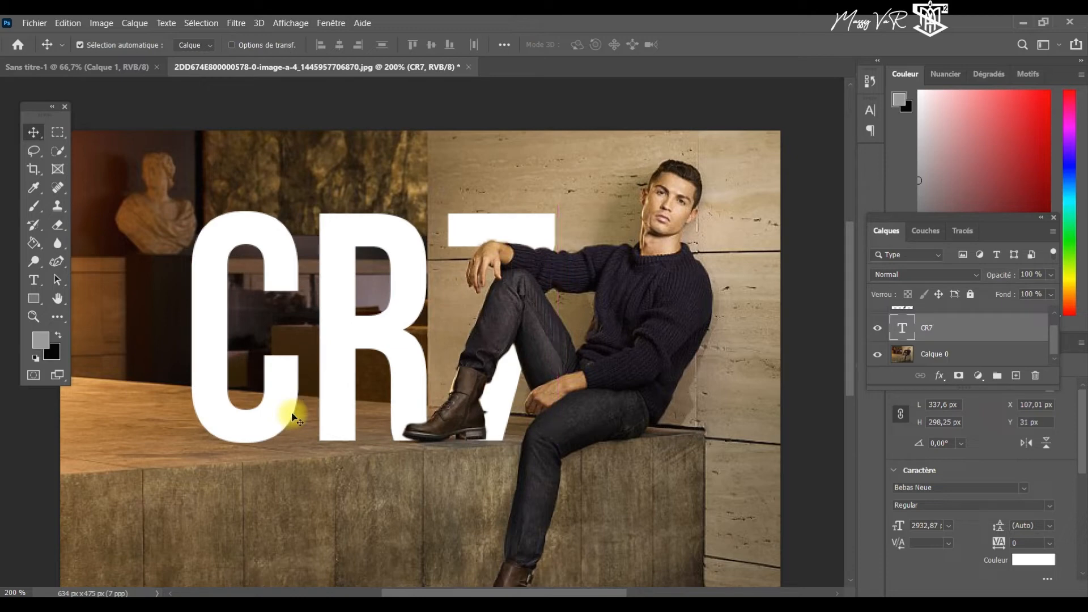
Step: Add a drop shadow to the CR7 text with angle 57°, distance 10 px, spread 6% and size 6 px
left_click(939, 375)
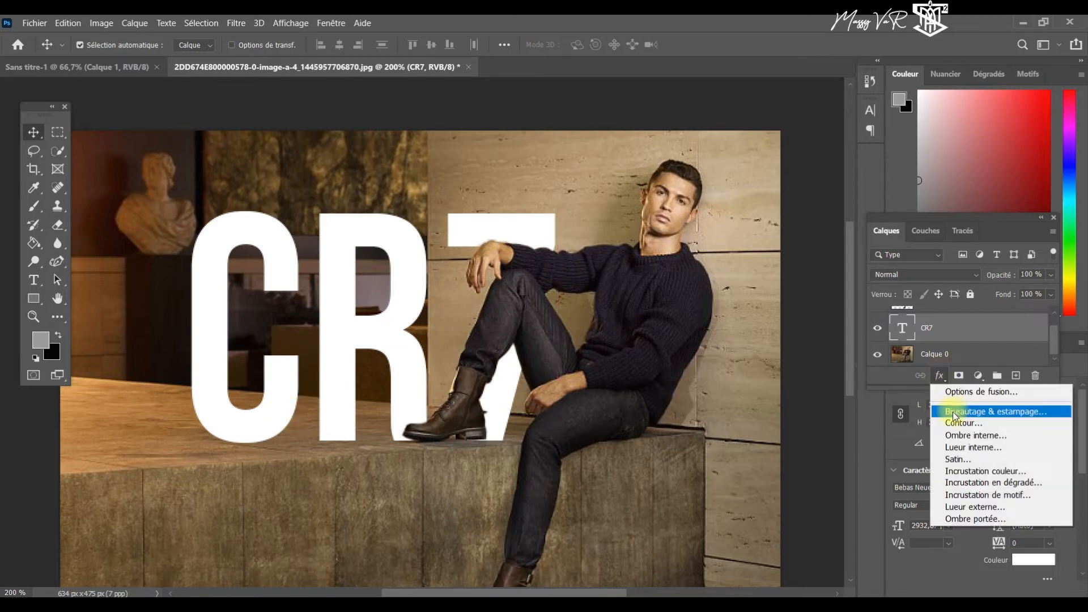
left_click(960, 519)
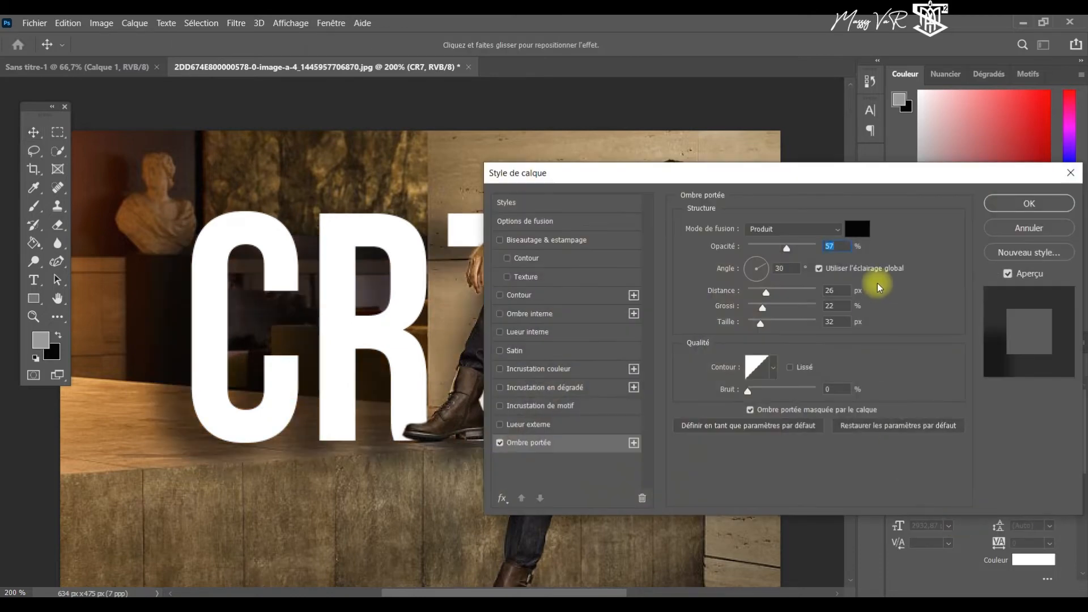
left_click_drag(860, 175, 969, 156)
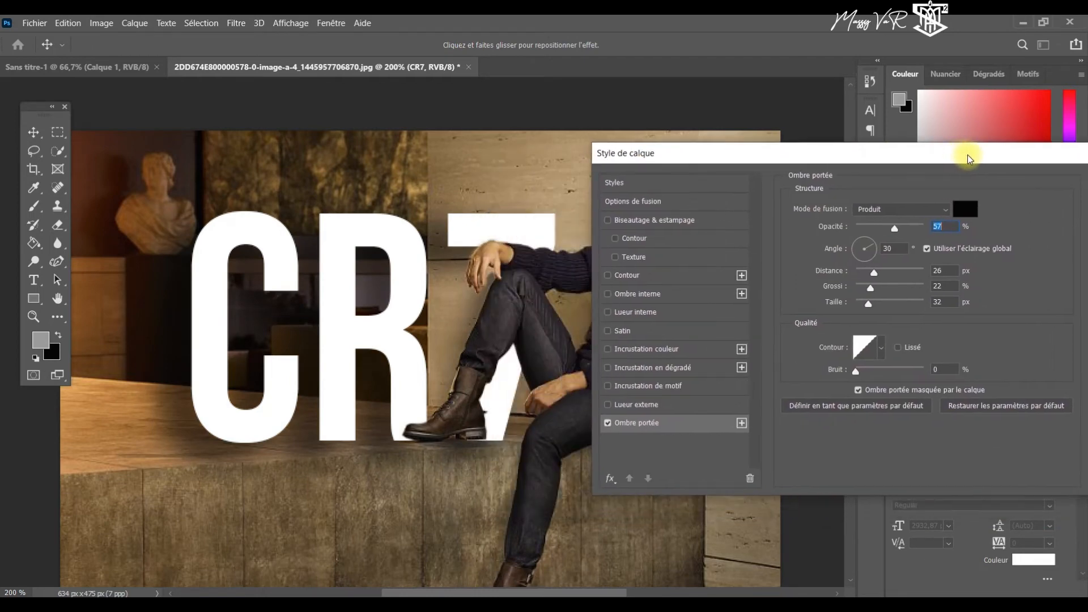
left_click_drag(875, 267, 861, 309)
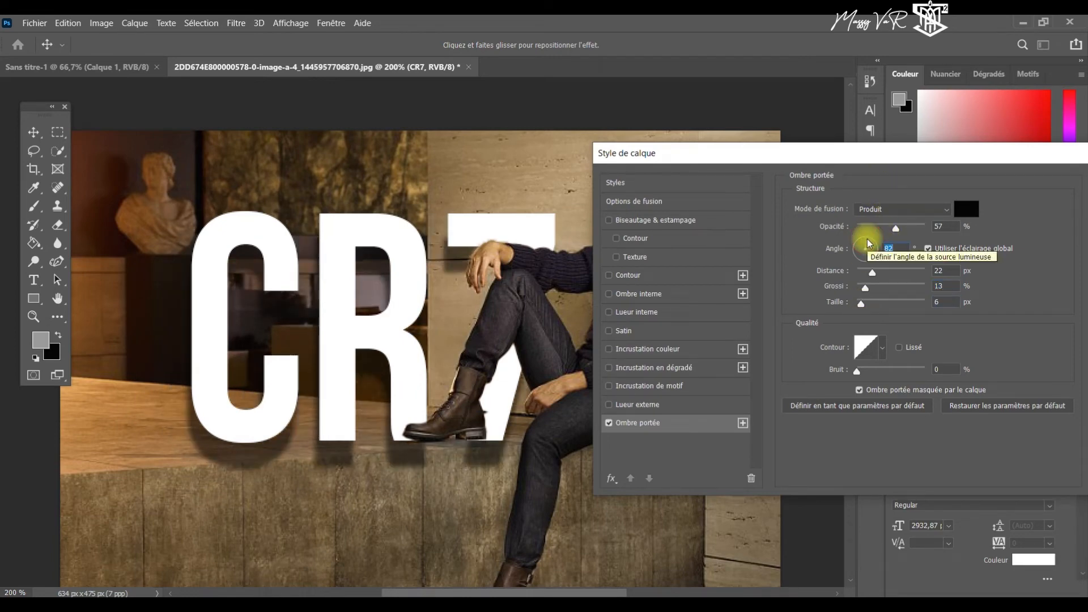
left_click_drag(870, 243, 874, 243)
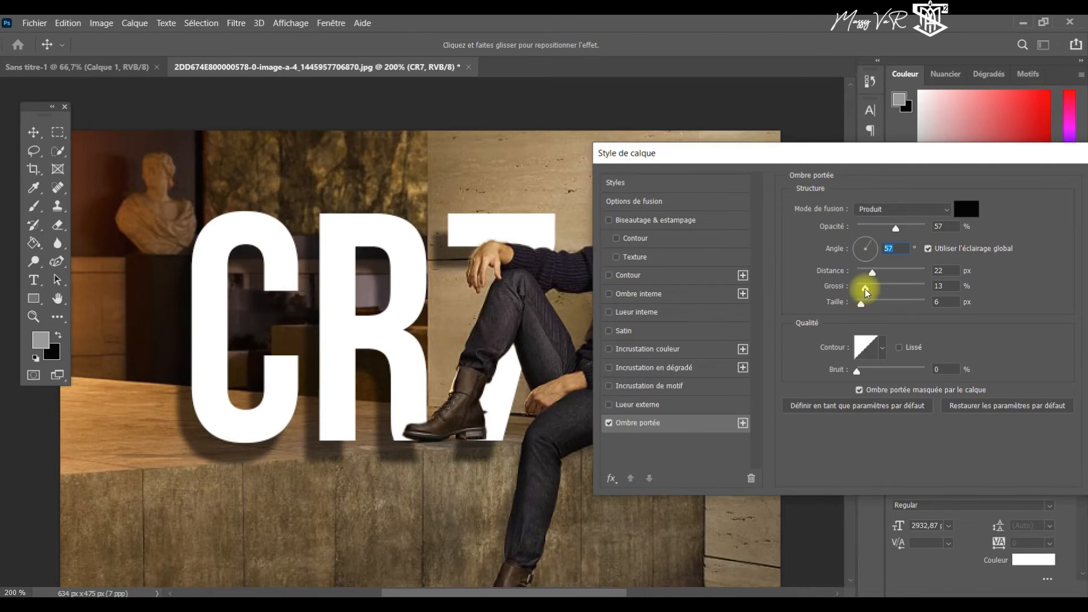
left_click_drag(865, 292, 866, 275)
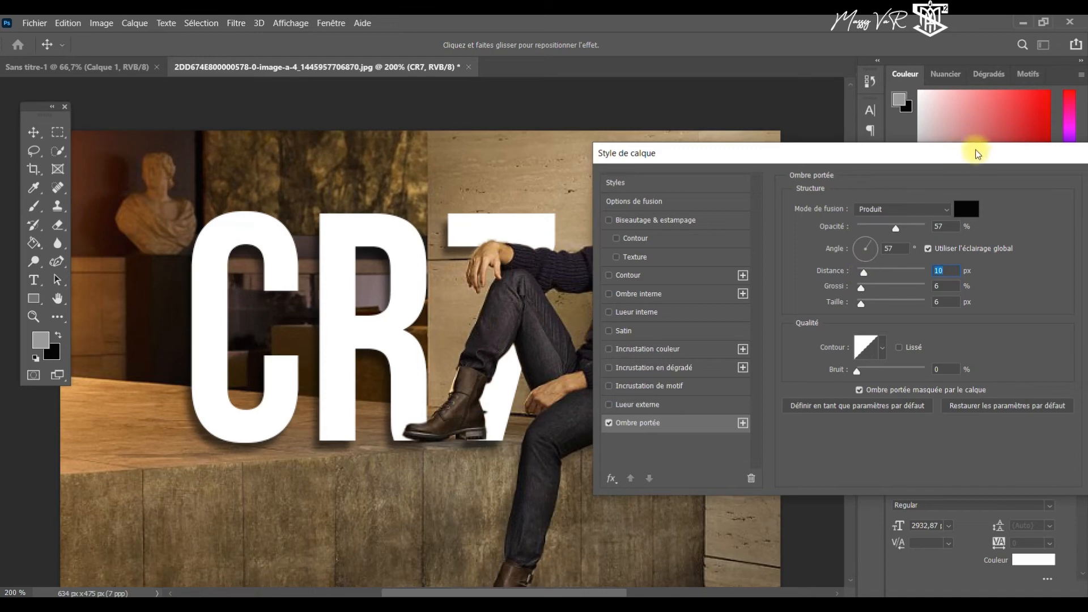
left_click_drag(977, 153, 767, 134)
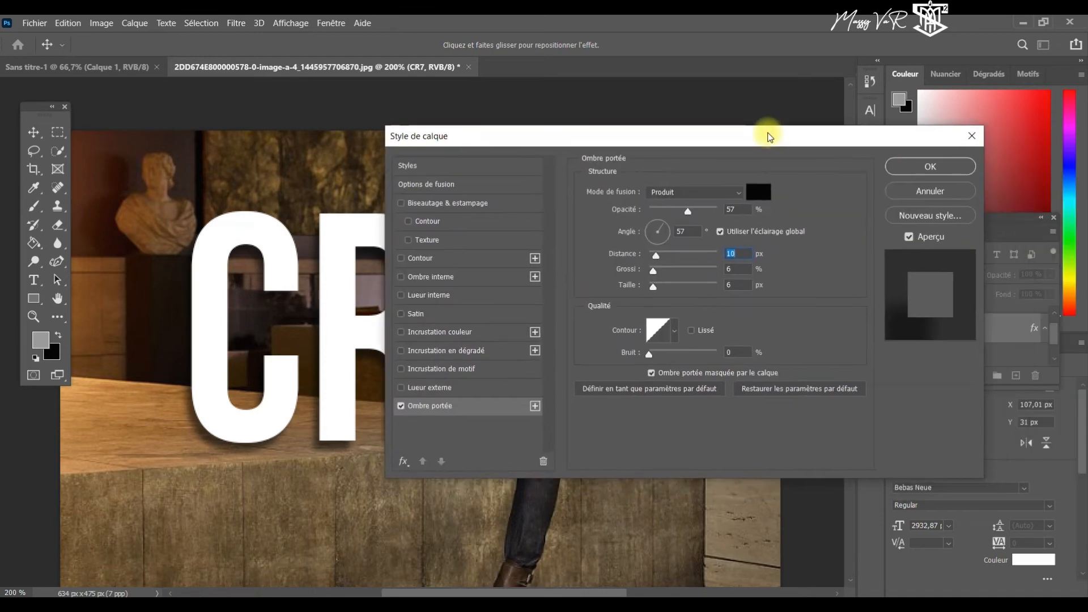
left_click(910, 169)
Step: Recolour the CR7 text to brown 996633 by sampling the stone ledge in the photo
key("ctrl+minus")
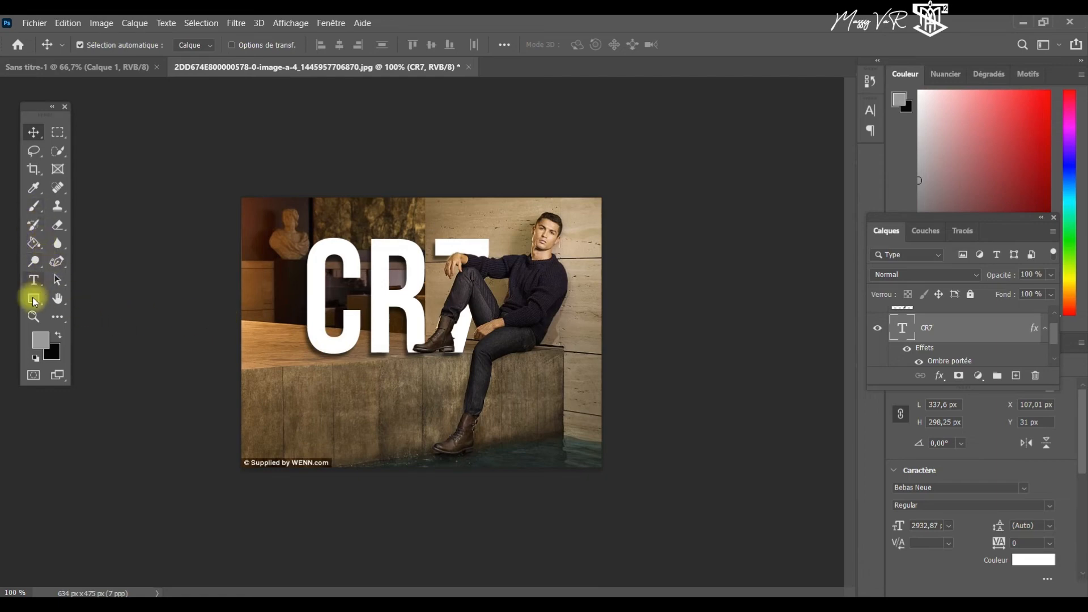
left_click(34, 186)
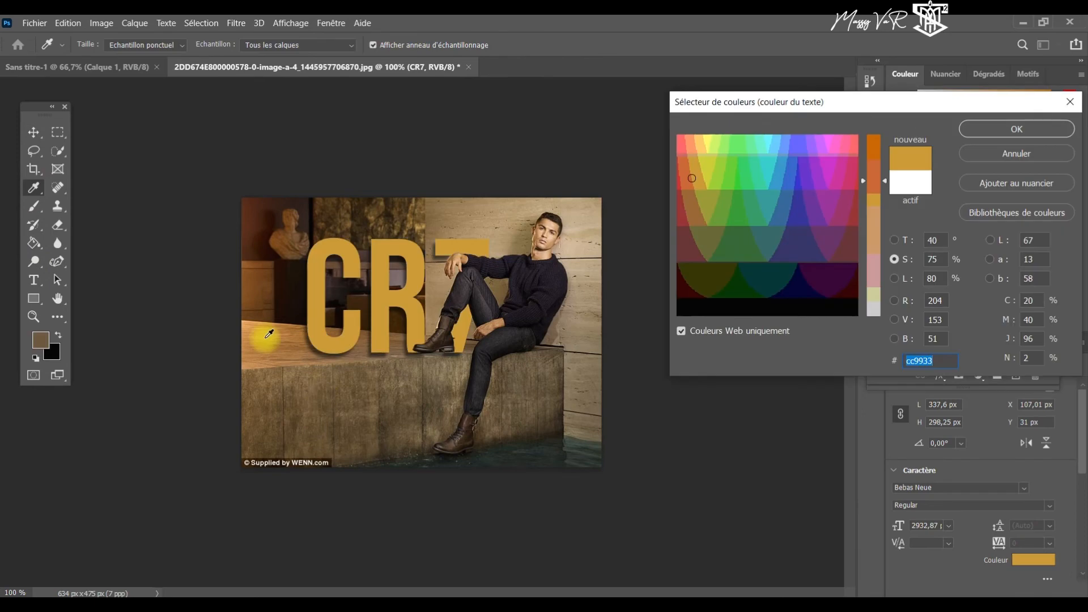
left_click_drag(266, 334, 280, 375)
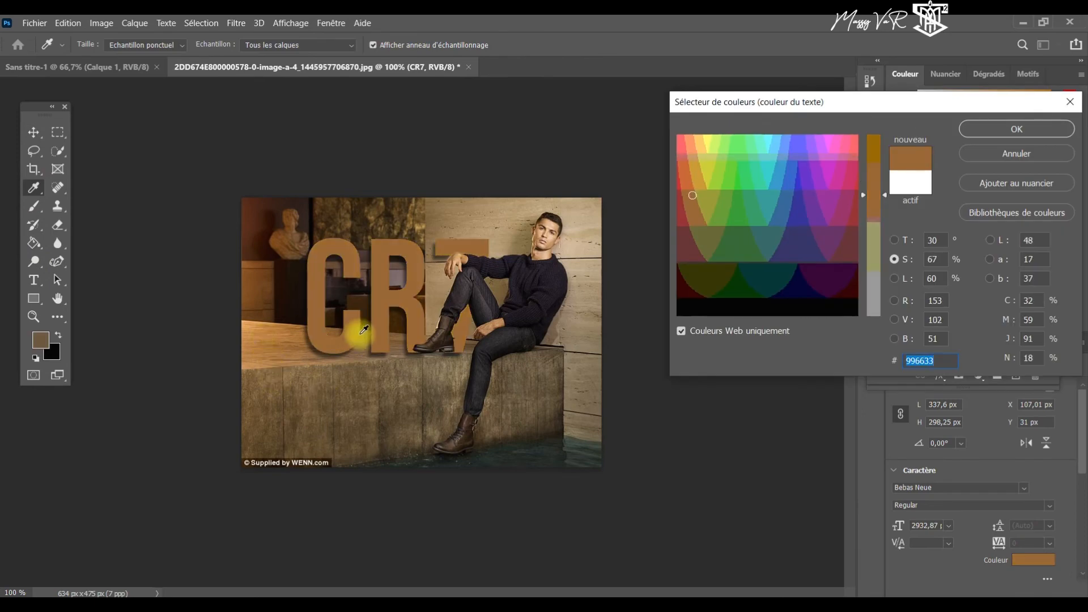
left_click(1013, 129)
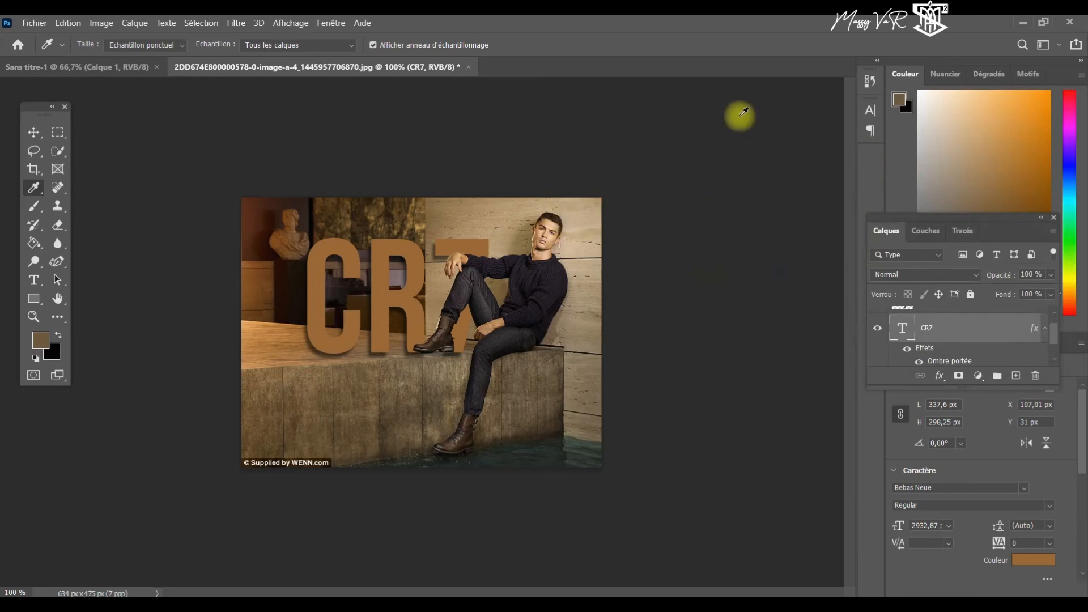